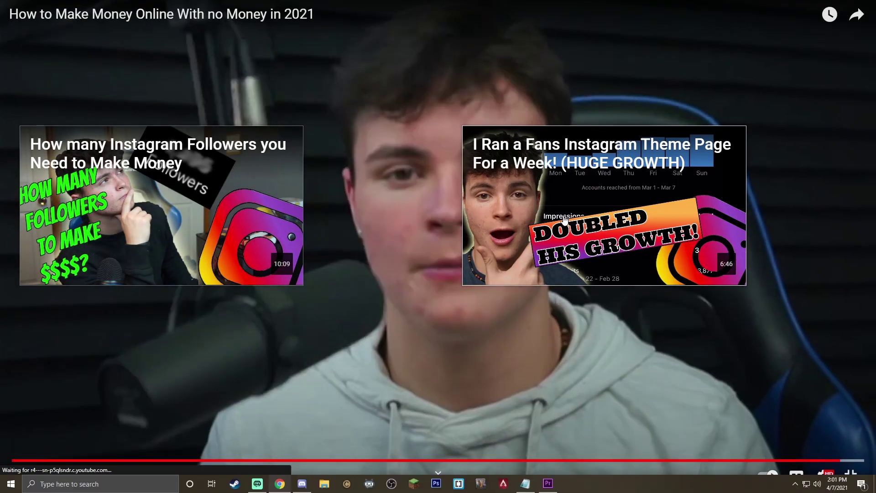
- Open the suggested 'I Ran a Fans Instagram Theme Page For a Week! (HUGE GROWTH)' video
left_click(565, 219)
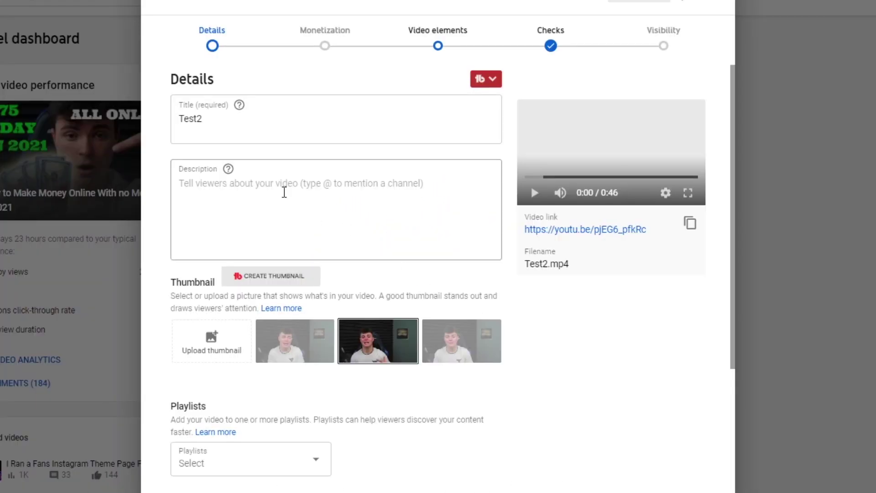
- Go to the Video elements step of the Test2 upload
left_click(439, 46)
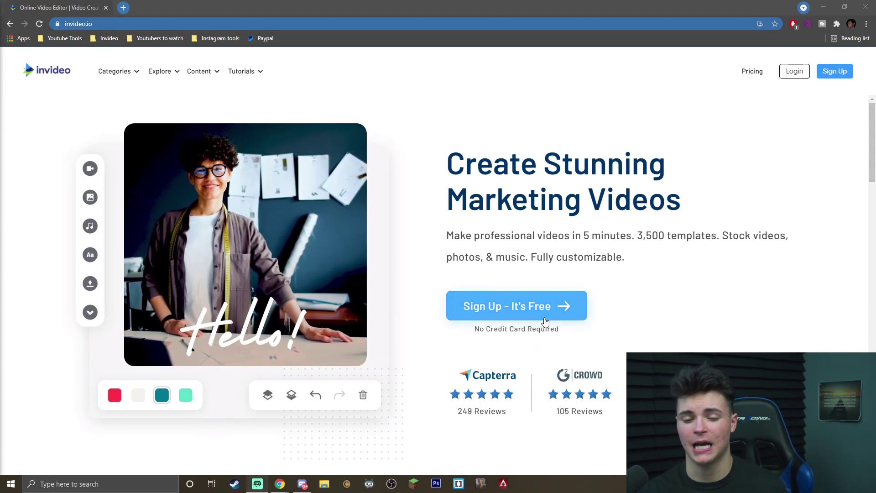
- Sign up for InVideo and search the pre-made templates for 'gaming'
left_click(544, 316)
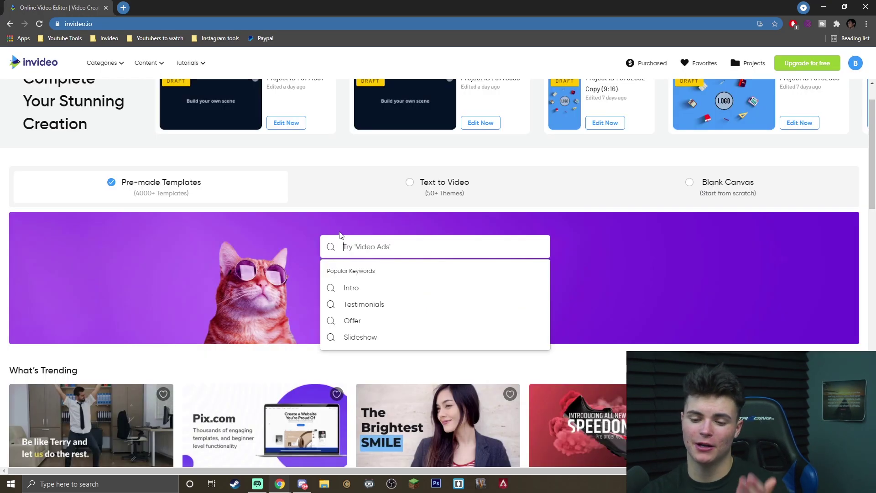
scroll(416, 248, "down", 2)
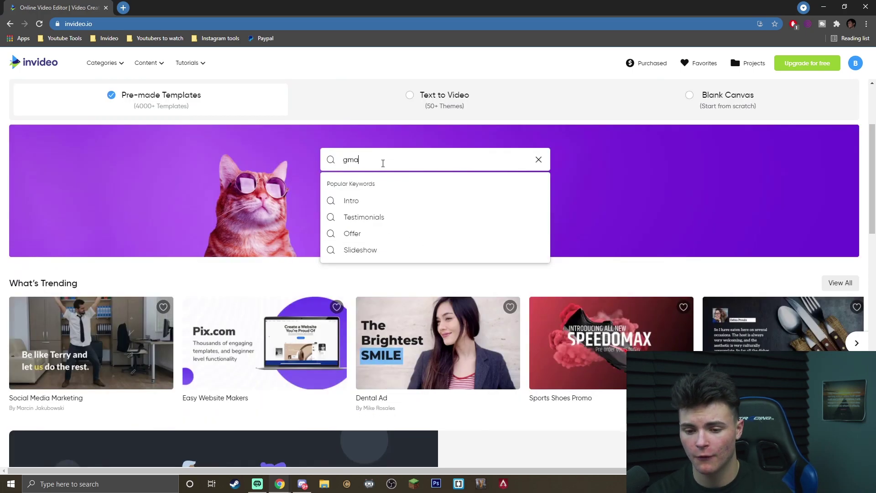
key("BackSpace")
key("BackSpace")
key("BackSpace")
key("BackSpace")
key("BackSpace")
key("BackSpace")
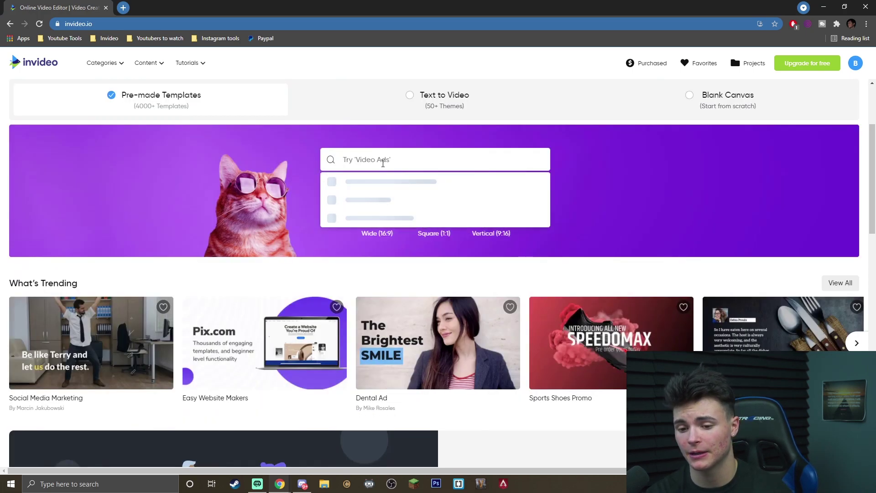
type("gaming")
key("Return")
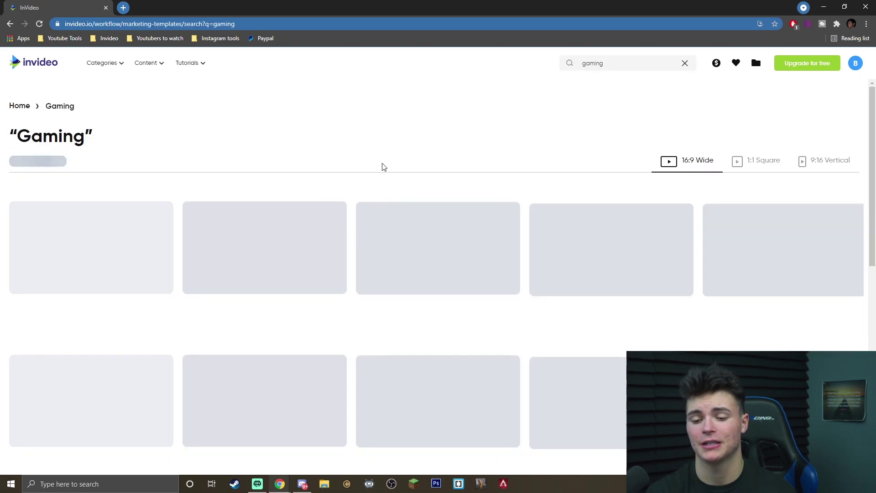
scroll(384, 168, "down", 7)
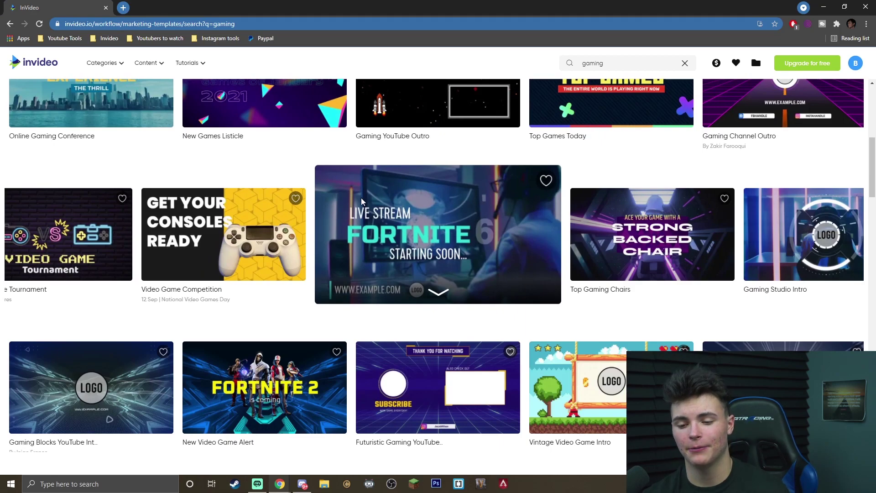
- Open a gaming outro template in the editor and move to about 4 seconds
left_click(255, 219)
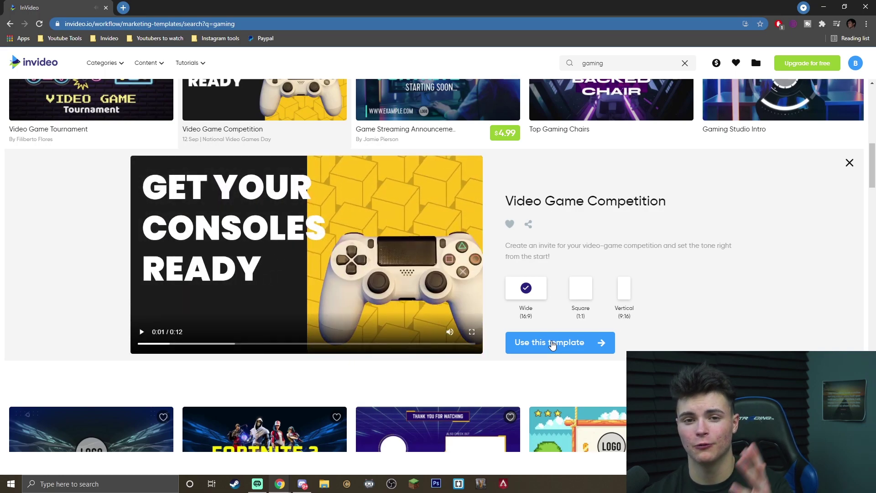
left_click(552, 343)
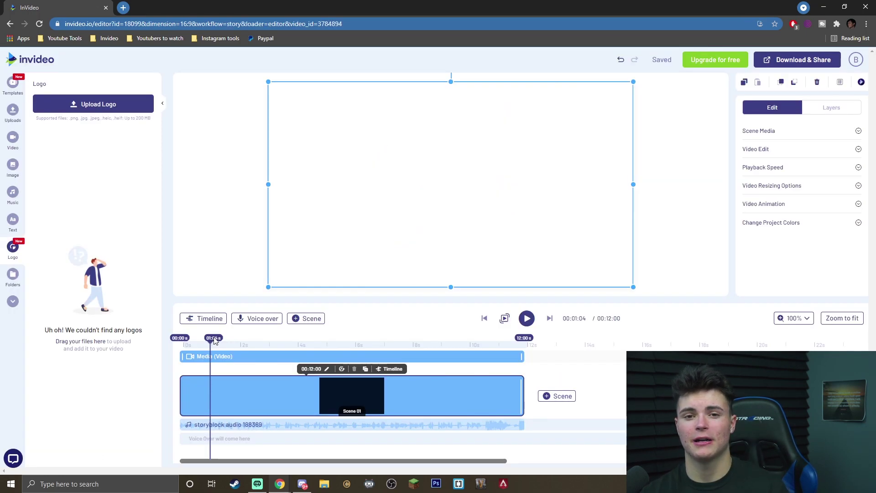
left_click_drag(215, 340, 299, 337)
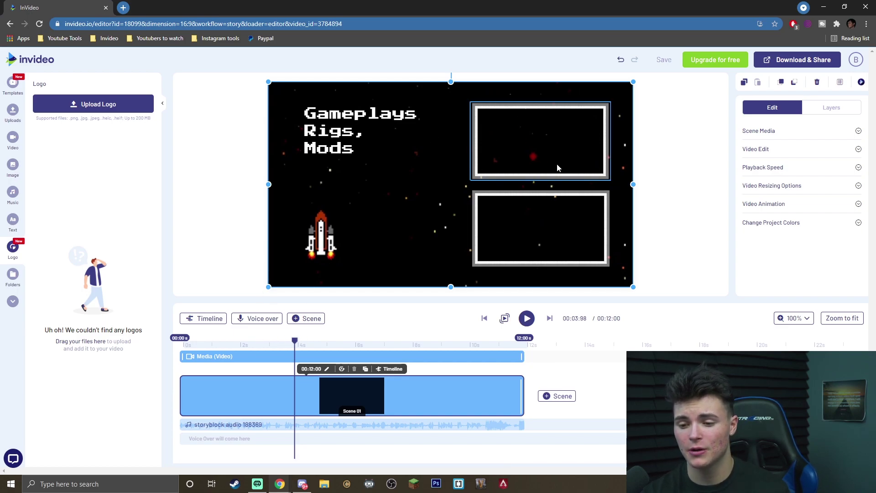
- Nudge the top video frame slightly into place
left_click(528, 177)
mouse_move(528, 177)
left_mouse_down()
mouse_move(494, 172)
mouse_move(462, 187)
mouse_move(526, 173)
left_mouse_up()
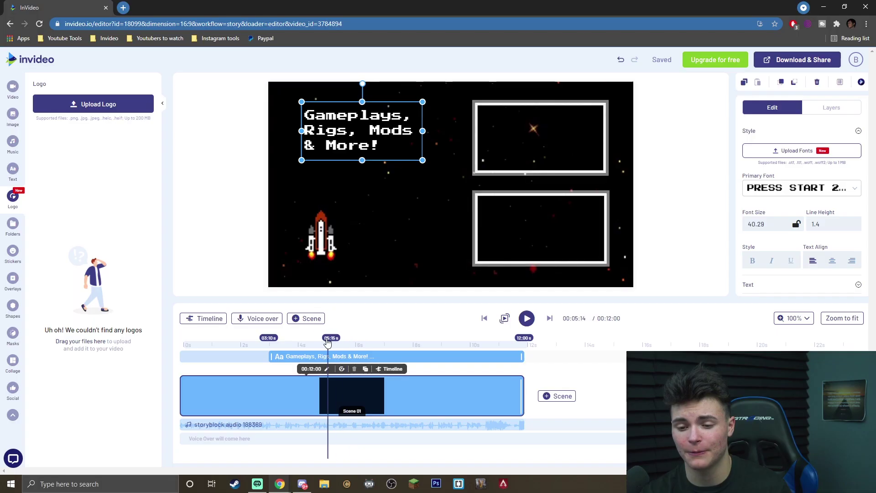
- Export the edited outro as Test2 and return to the YouTube page in the browser
left_click_drag(326, 340, 316, 340)
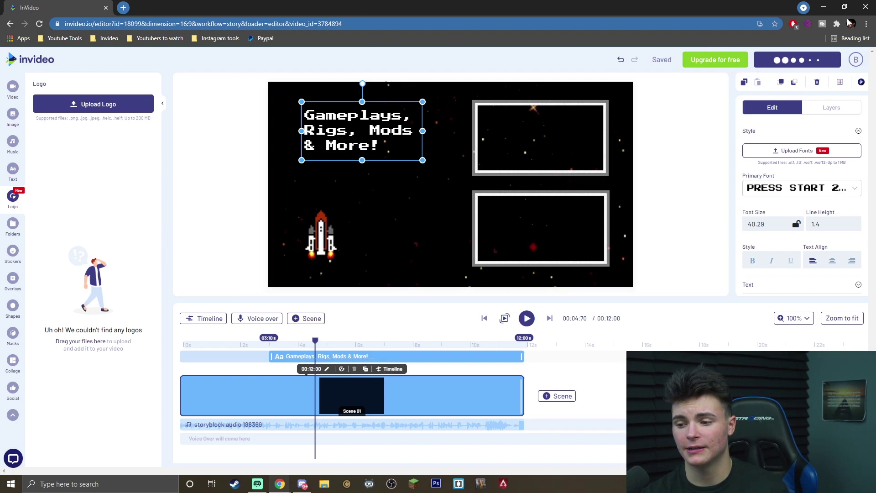
left_click(812, 67)
left_click(799, 141)
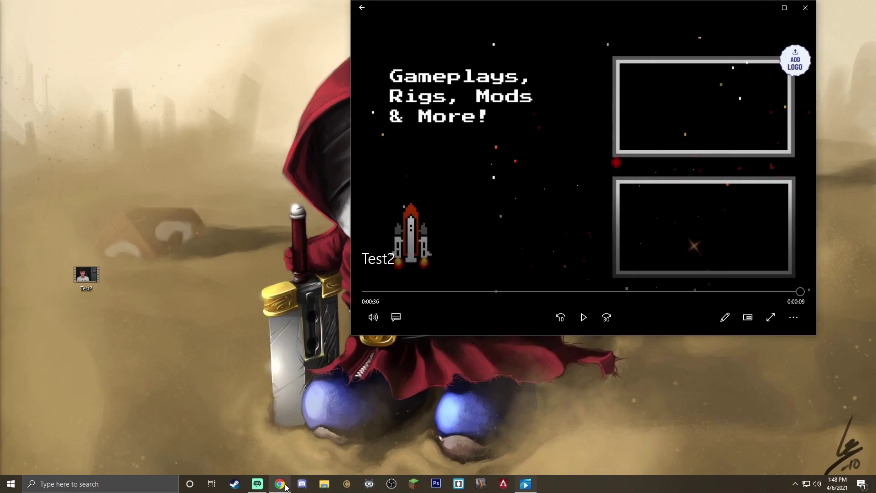
left_click(281, 485)
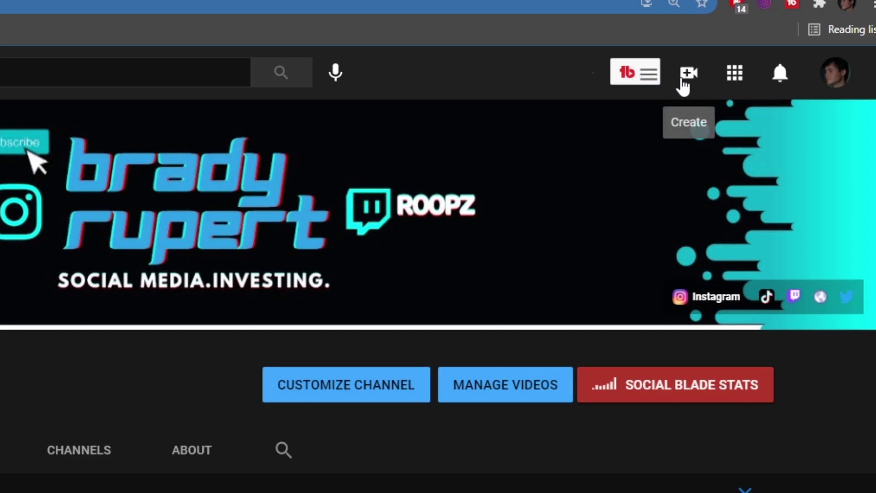
- Upload Test2.mp4 via Create > Upload video and continue to Monetization
left_click(683, 84)
left_click(748, 118)
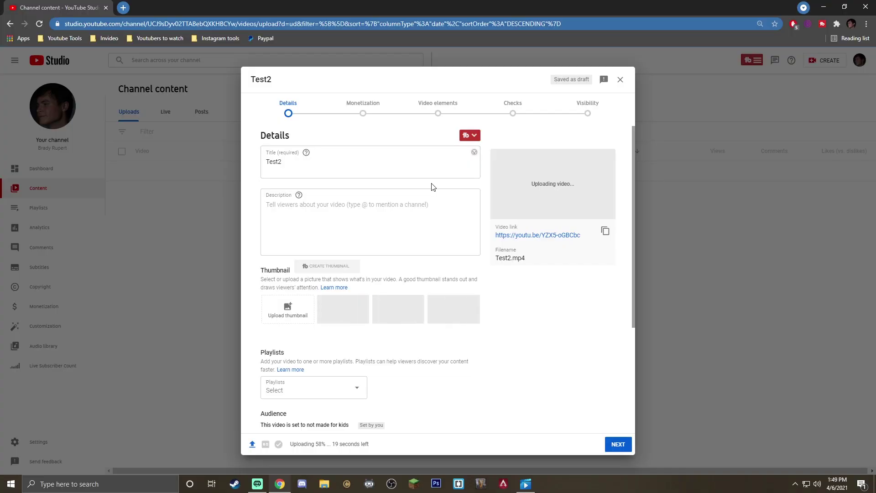
scroll(292, 191, "down", 1)
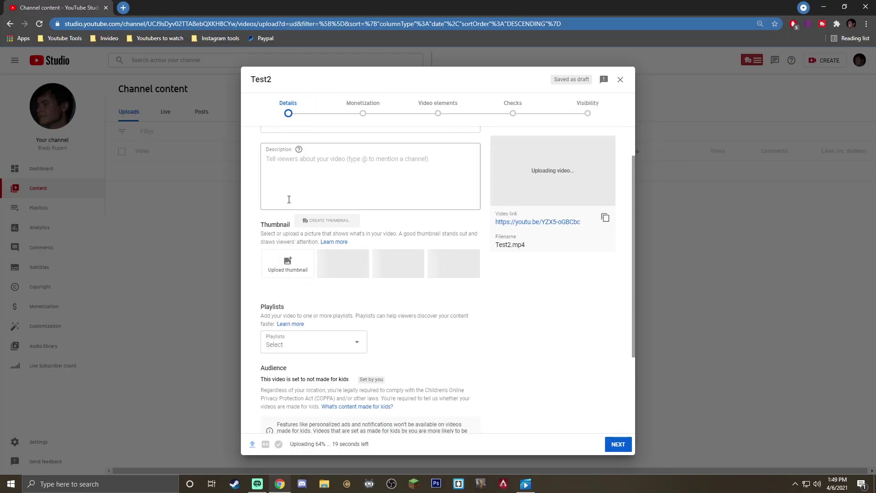
scroll(319, 228, "up", 1)
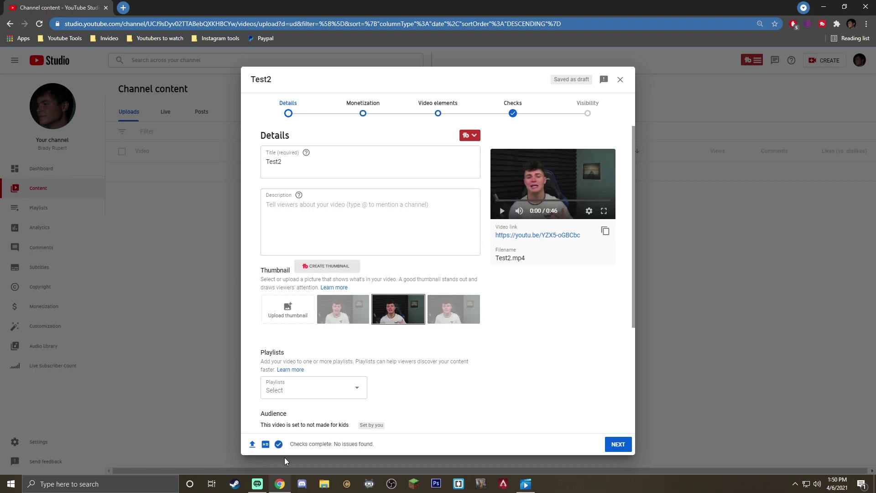
left_click(616, 445)
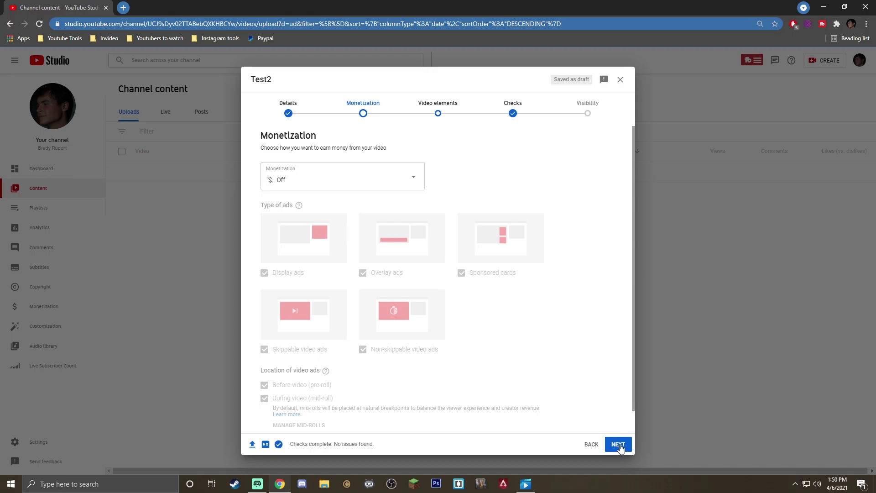
- Continue past Monetization to the Video elements step
left_click(619, 446)
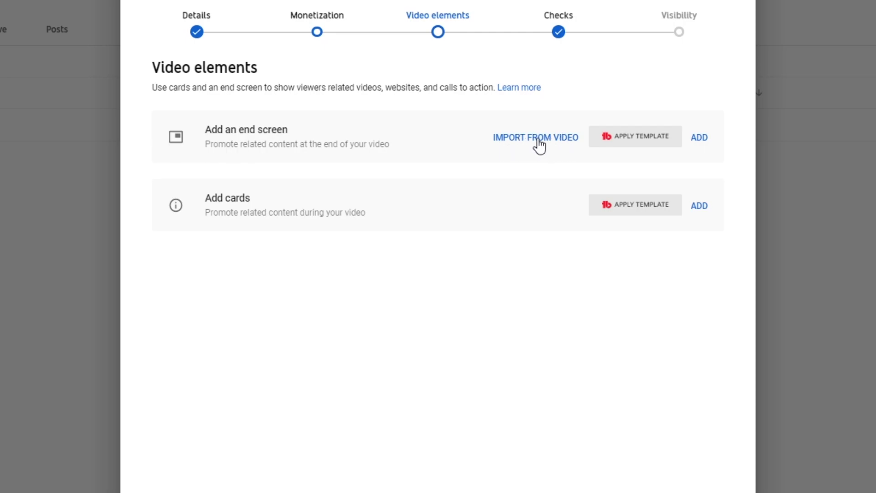
- Add an end screen using the '2 videos' layout with Best for viewer and Most recent upload
left_click(711, 146)
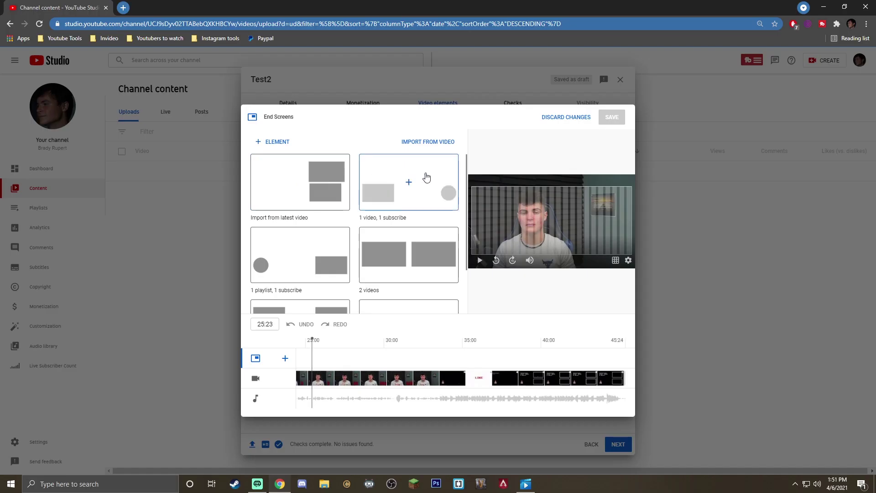
scroll(365, 137, "down", 2)
scroll(328, 255, "up", 2)
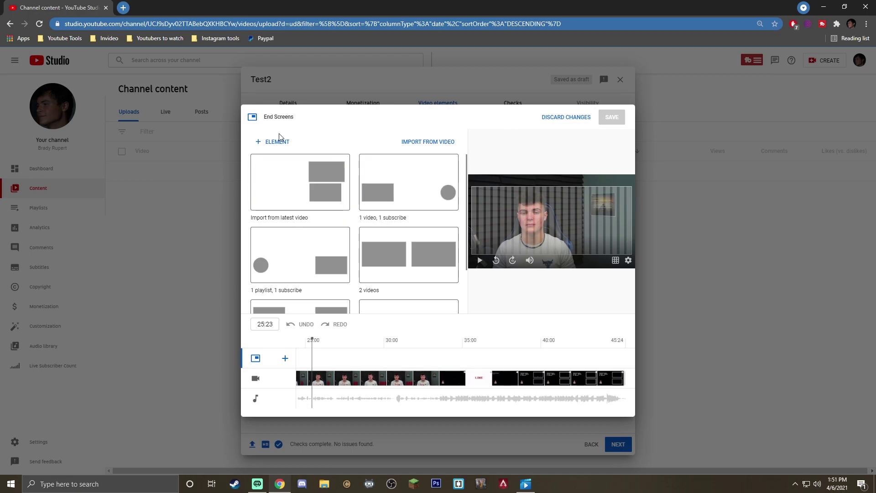
left_click(261, 145)
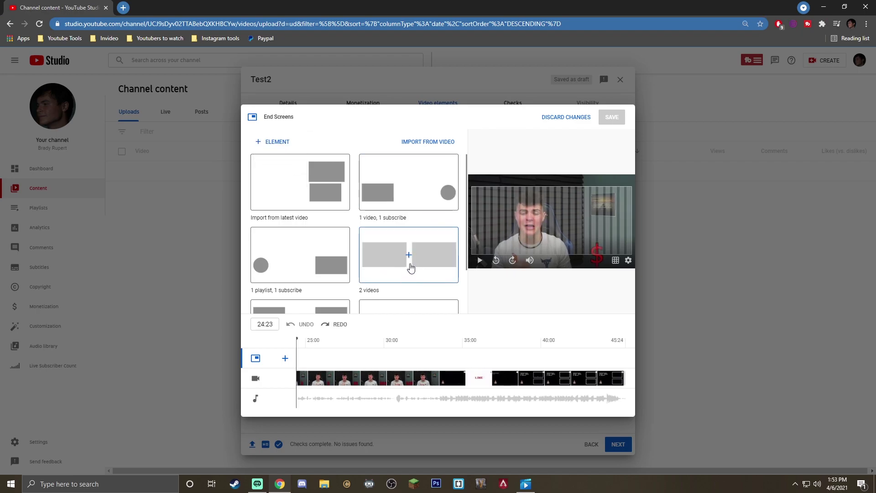
left_click(409, 259)
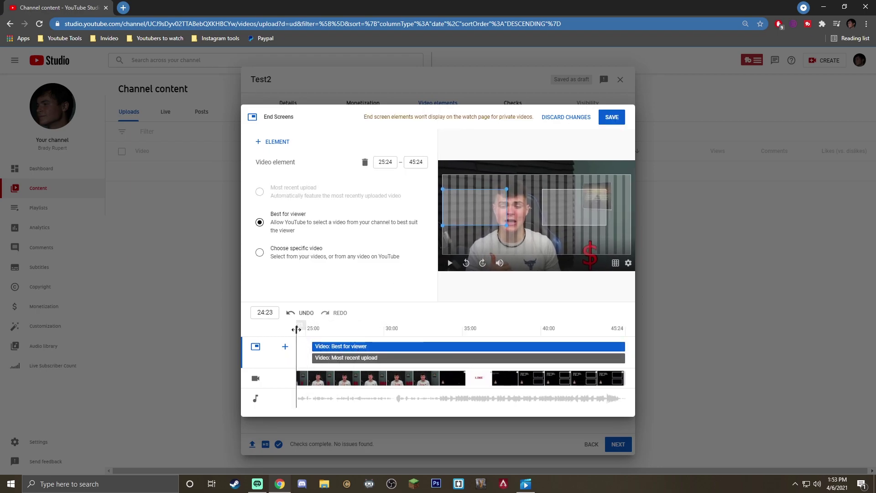
- At 37:12, place Most recent upload over the top frame and Best for viewer over the lower frame
left_click_drag(297, 334, 429, 327)
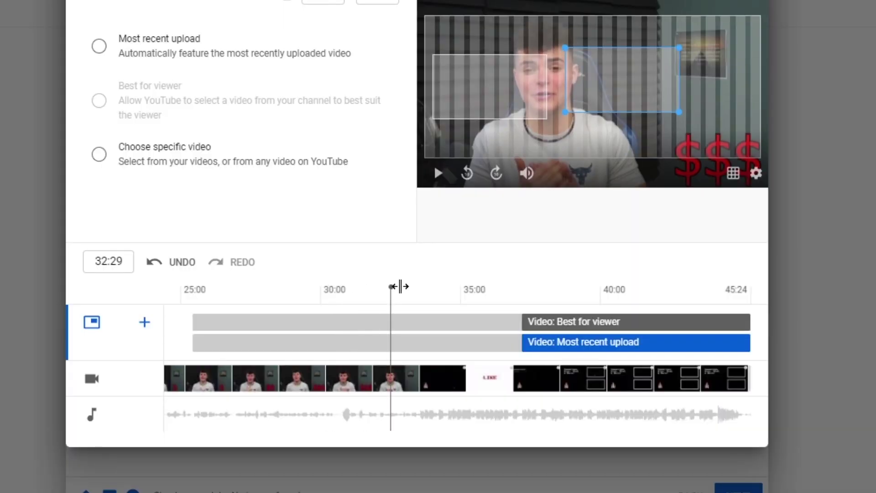
left_click_drag(400, 287, 522, 281)
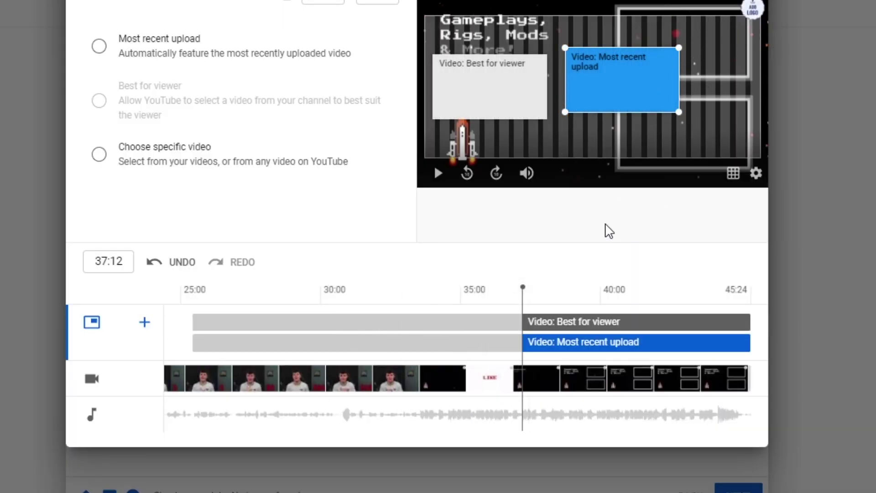
left_click_drag(621, 76, 667, 40)
left_click_drag(481, 92, 672, 143)
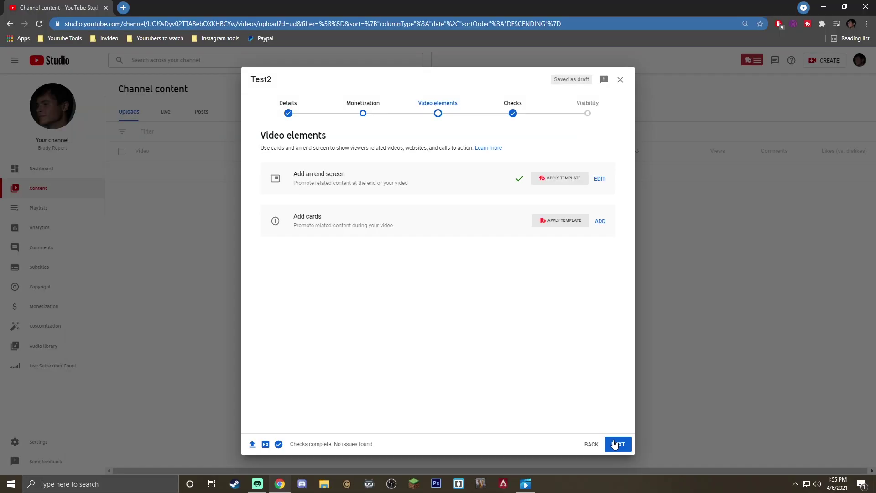
- Advance Test2 past the Checks step to its Visibility settings, where Unlisted is chosen
left_click(618, 445)
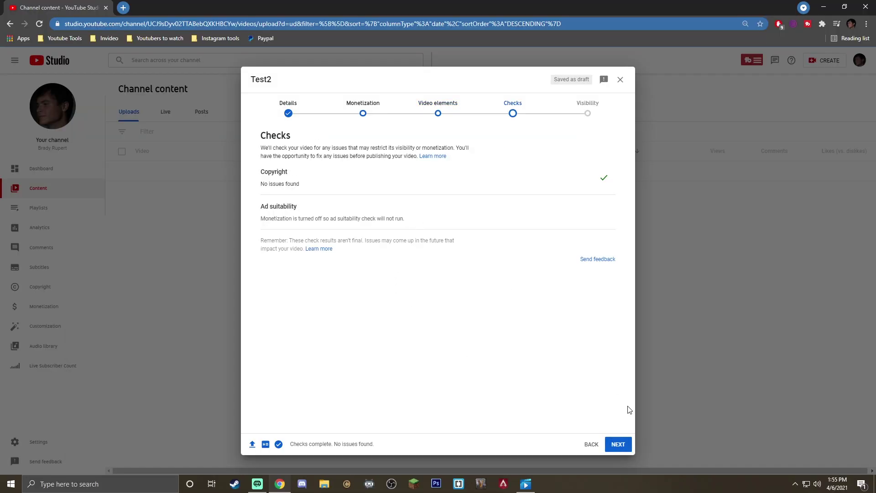
left_click(618, 444)
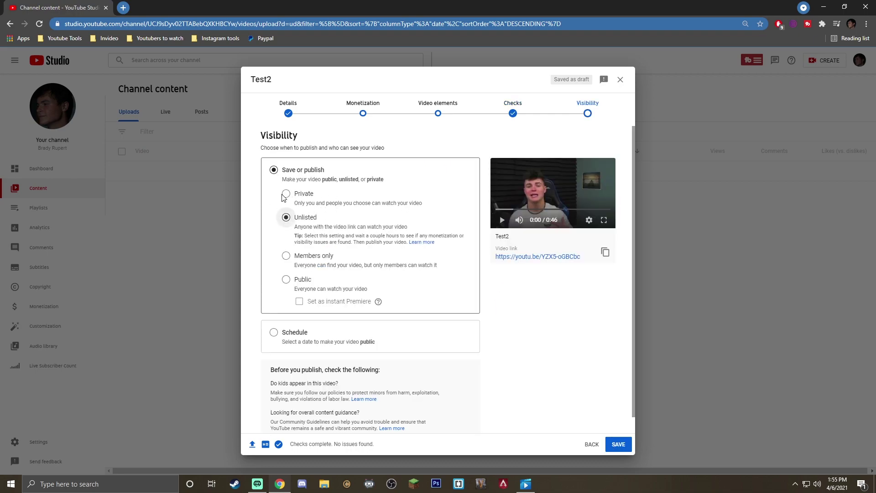
scroll(357, 218, "down", 1)
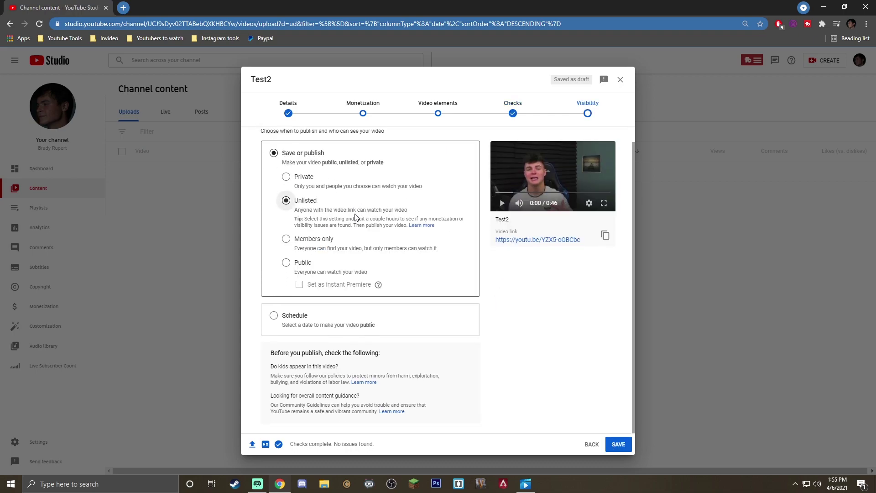